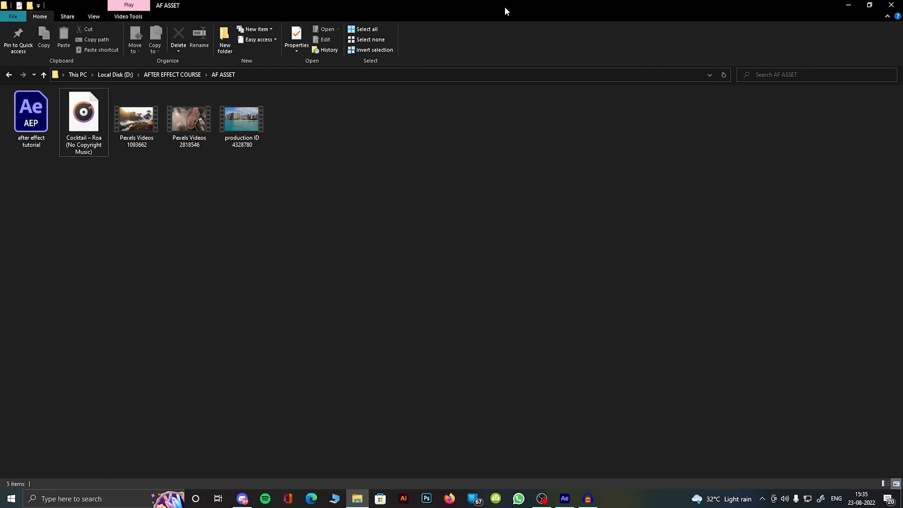
- Import the Cocktail – Roa music file, Pexels Videos 1093662 and production ID 4328780 from the AF ASSET folder into the project
{"action": "left_click_drag", "start_coordinate": [506, 11], "coordinate": [412, 101]}
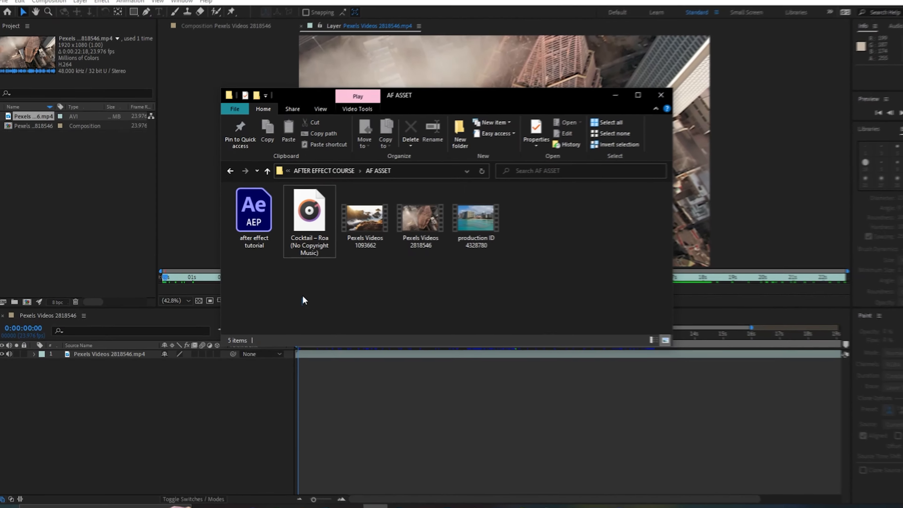
{"action": "left_click_drag", "start_coordinate": [302, 305], "coordinate": [317, 267]}
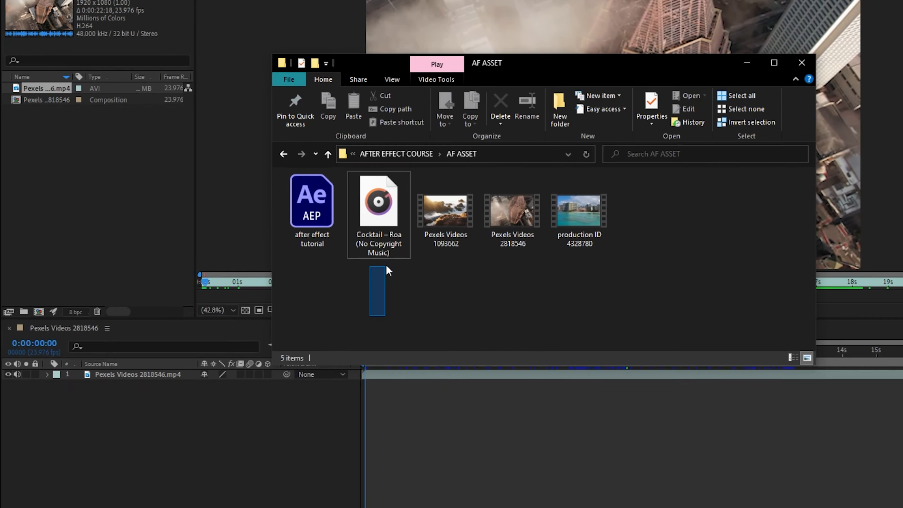
{"action": "left_click_drag", "start_coordinate": [389, 267], "coordinate": [93, 232]}
{"action": "left_click", "coordinate": [571, 223], "text": "ctrl"}
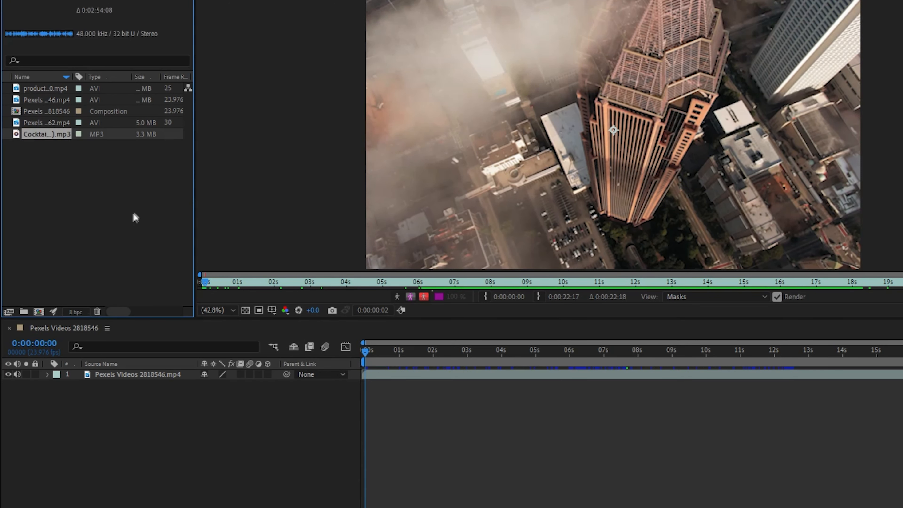
- Add the Cocktail music file to the composition beneath the Pexels Videos 2818546 layer and play it back from the start
{"action": "left_click_drag", "start_coordinate": [30, 136], "coordinate": [192, 447]}
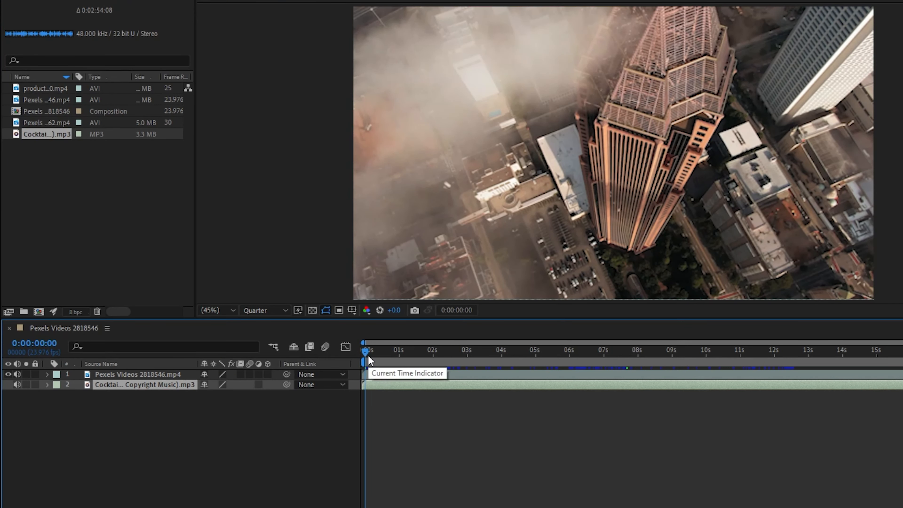
{"action": "key", "text": "space"}
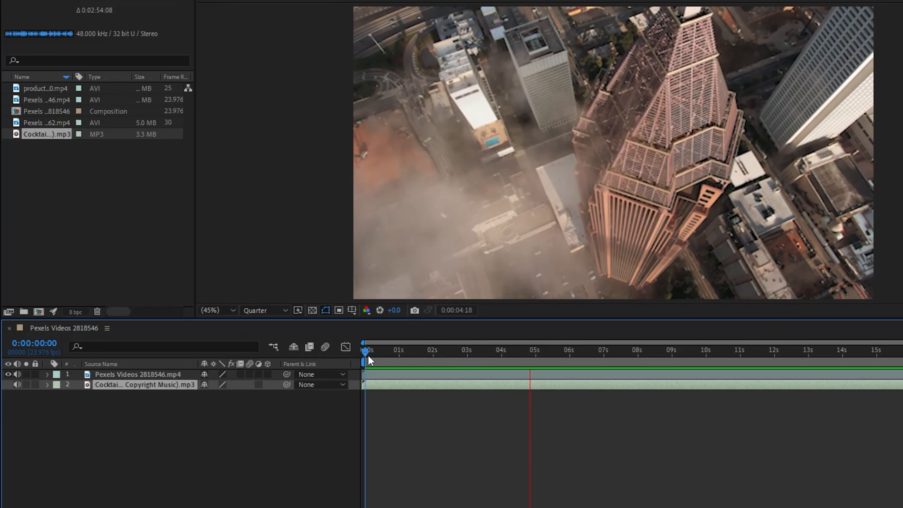
{"action": "key", "text": "space"}
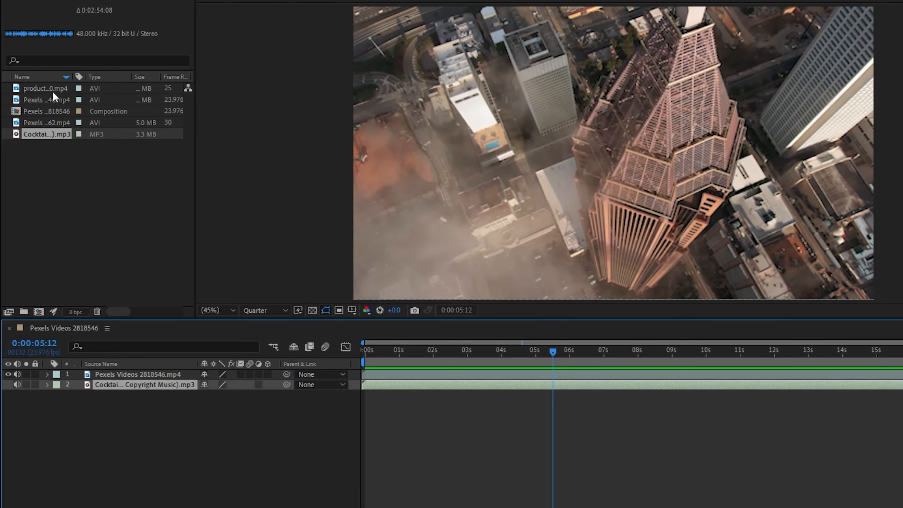
- Add production ID 4328780 and Pexels Videos 1093662 to the composition as upper layers, with Pexels Videos 1093662 topmost
{"action": "left_click", "coordinate": [46, 91]}
{"action": "left_click", "coordinate": [45, 99]}
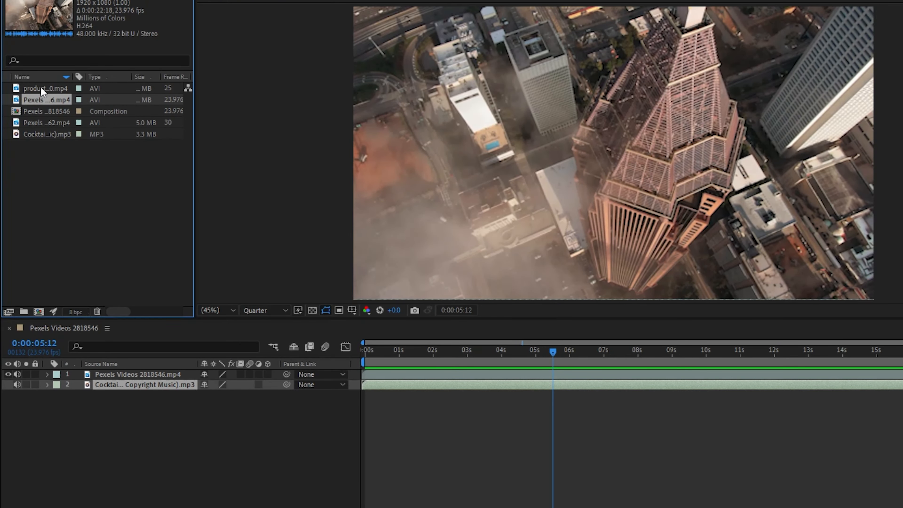
{"action": "left_click", "coordinate": [42, 89]}
{"action": "left_click_drag", "start_coordinate": [78, 188], "coordinate": [108, 372]}
{"action": "left_click", "coordinate": [50, 101]}
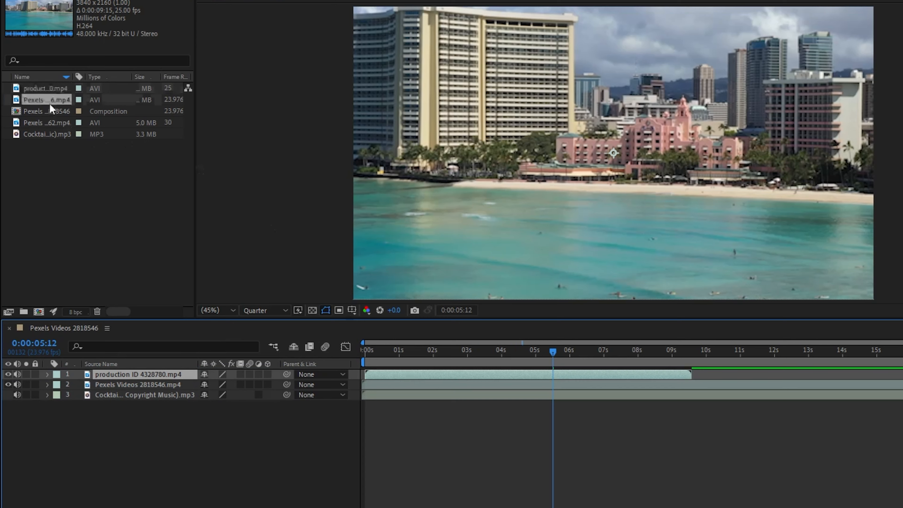
{"action": "left_click", "coordinate": [50, 123]}
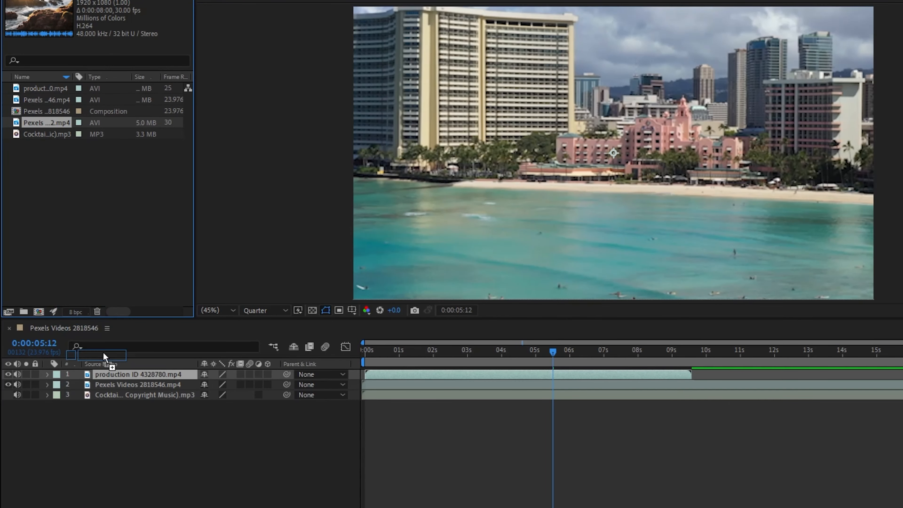
{"action": "left_click_drag", "start_coordinate": [104, 353], "coordinate": [103, 354]}
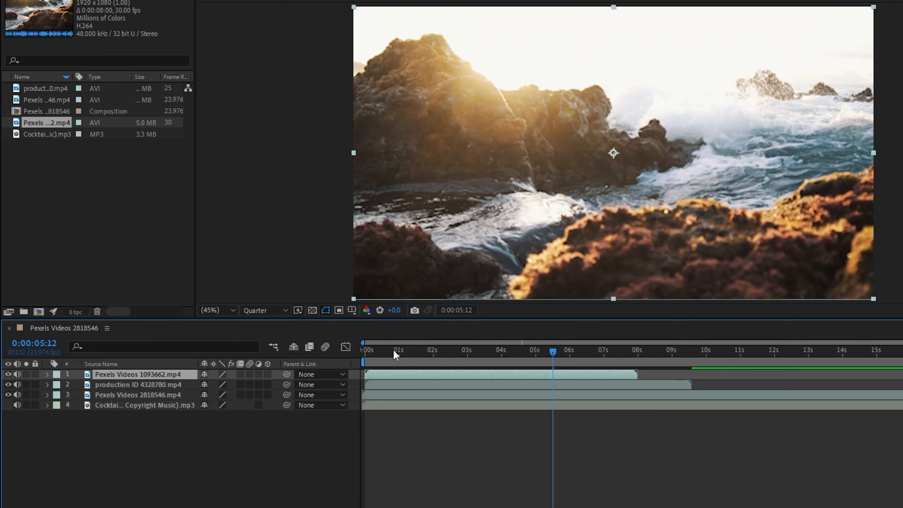
- Shift the two newly added video layers slightly earlier and set the current time to 0:00:00:00
{"action": "left_click_drag", "start_coordinate": [396, 352], "coordinate": [366, 351]}
{"action": "left_click_drag", "start_coordinate": [387, 387], "coordinate": [379, 380]}
{"action": "left_click", "coordinate": [382, 402]}
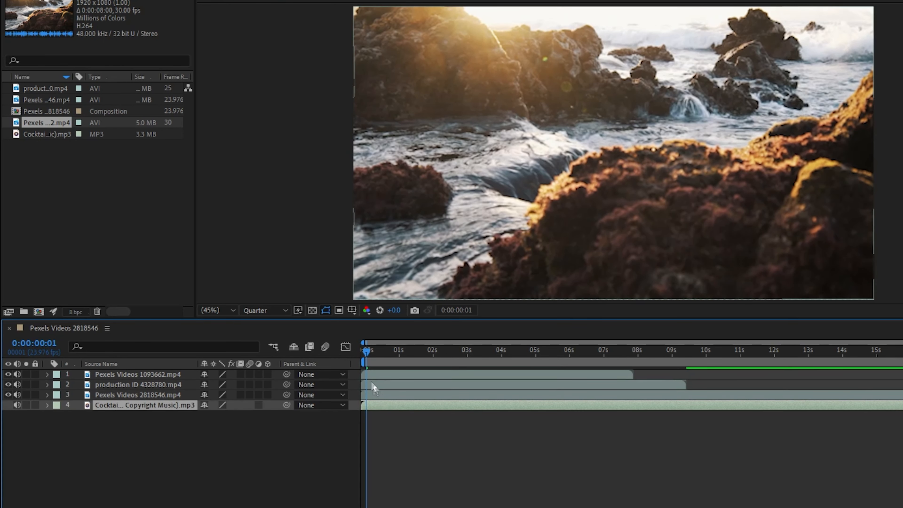
{"action": "left_click_drag", "start_coordinate": [366, 351], "coordinate": [358, 350]}
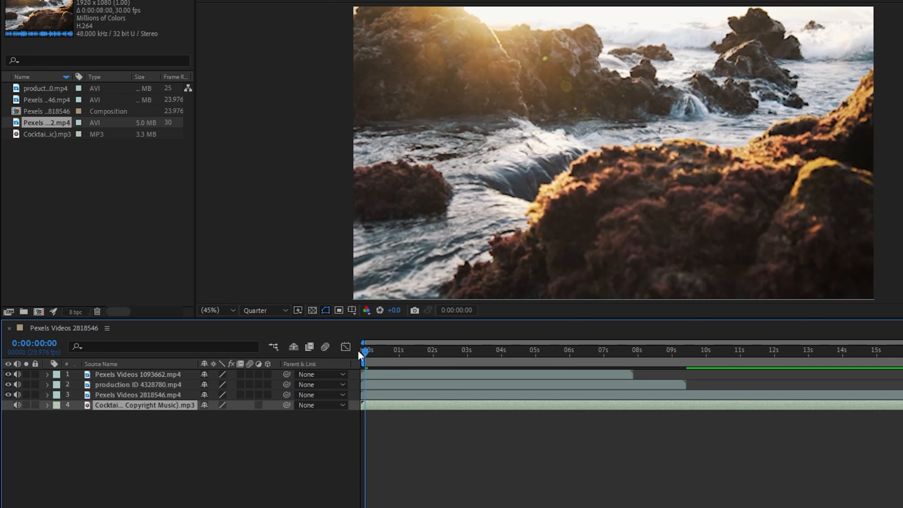
- Open the music layer for viewing and play the composition from the start to listen for the first beat
{"action": "left_click", "coordinate": [47, 405]}
{"action": "double_click", "coordinate": [369, 408]}
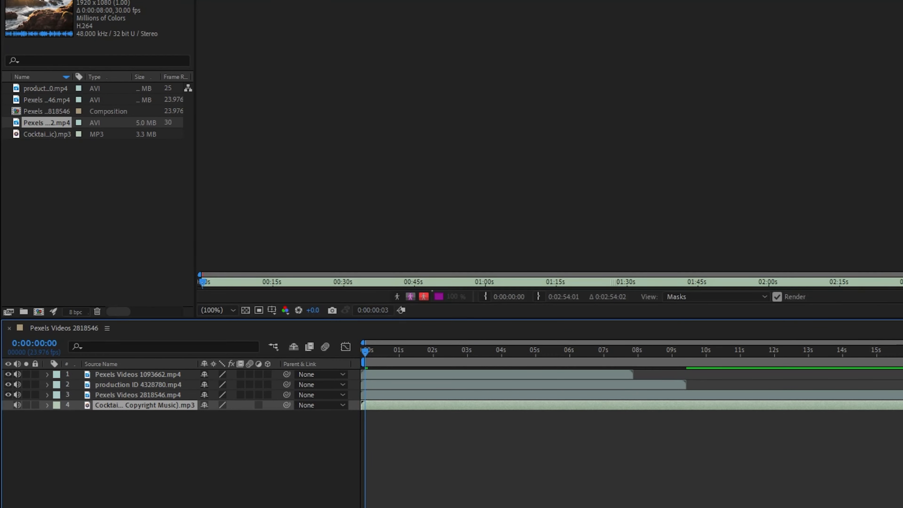
{"action": "key", "text": "space"}
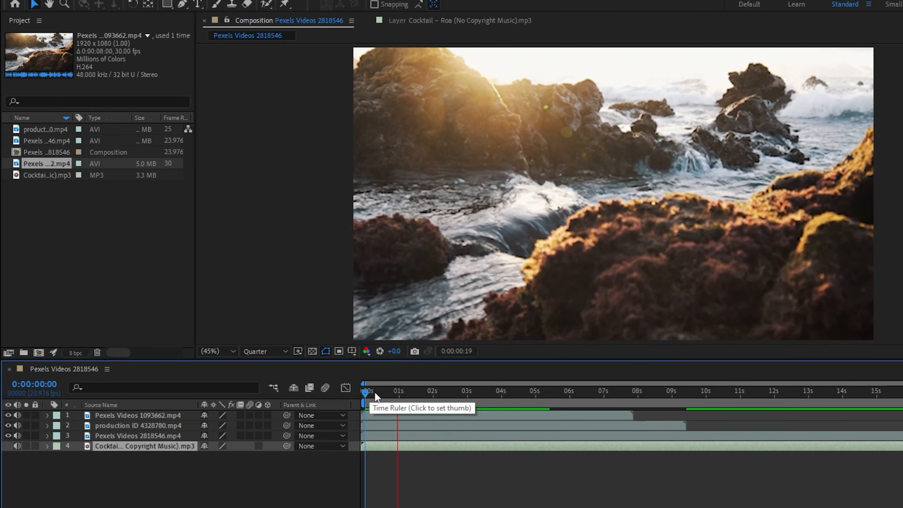
- Split the Pexels Videos 1093662 layer at 0:00:01:17 and delete the part after the cut
{"action": "left_click_drag", "start_coordinate": [376, 397], "coordinate": [421, 394]}
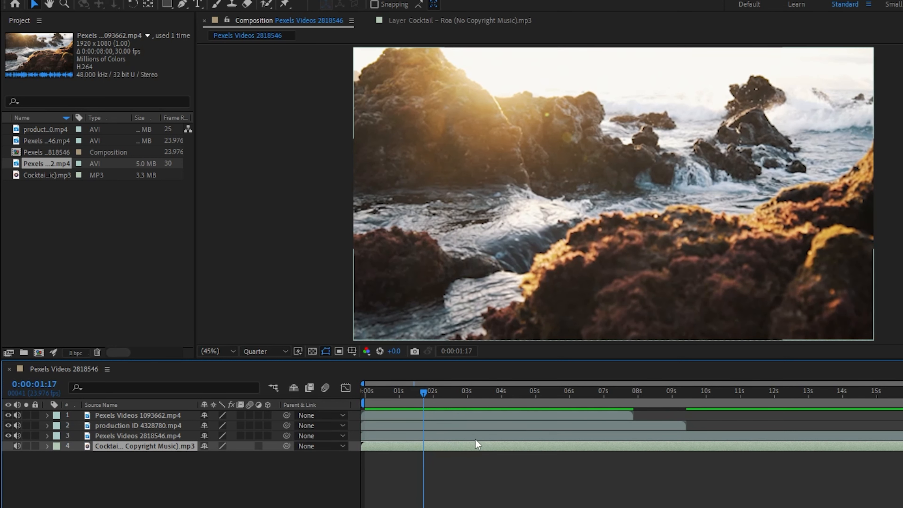
{"action": "left_click", "coordinate": [422, 416]}
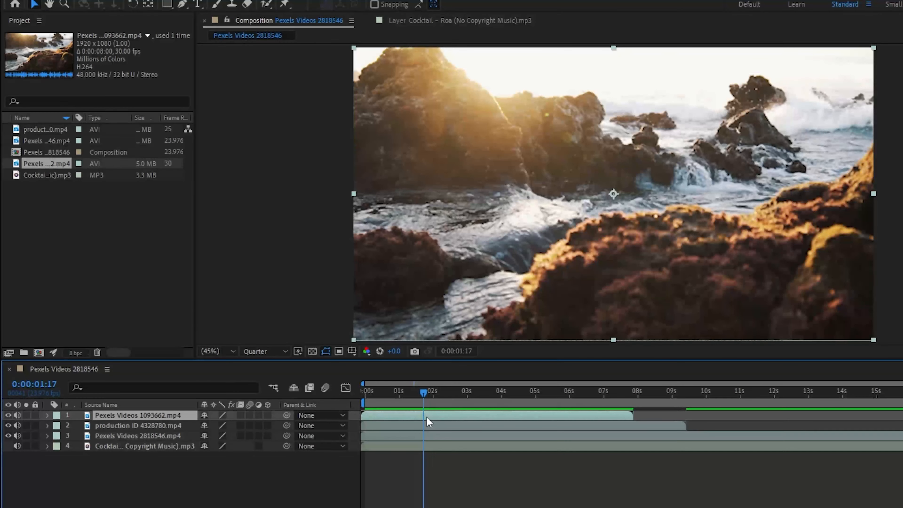
{"action": "key", "text": "ctrl+shift+d"}
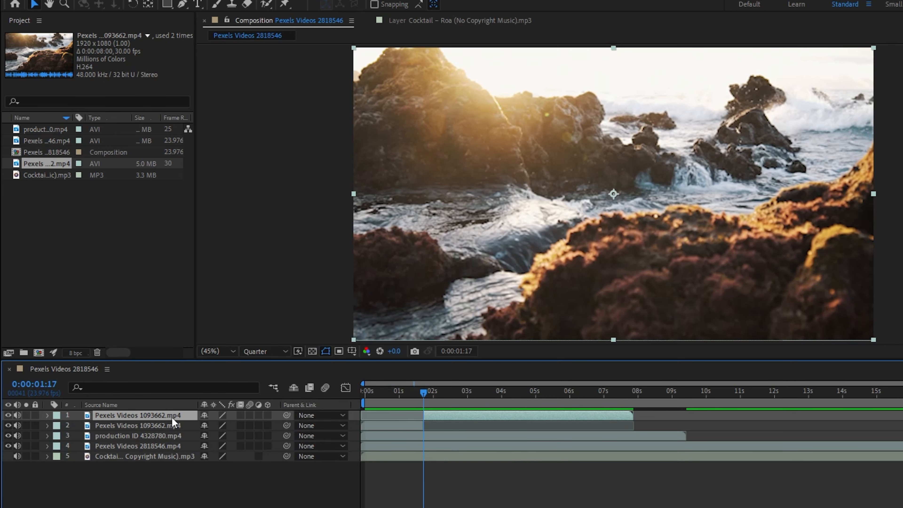
{"action": "key", "text": "Delete"}
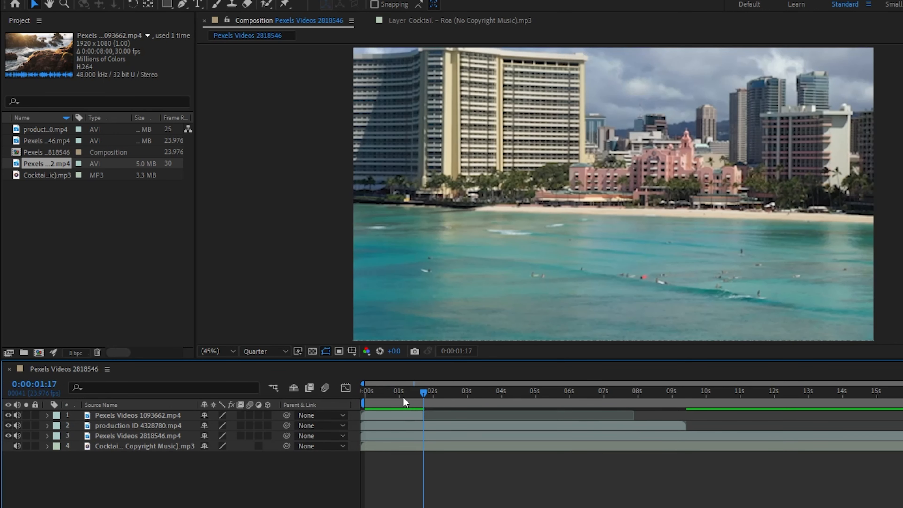
- Replay the first cut against the music and shorten the Pexels Videos 1093662 layer to end at about 1.5 seconds
{"action": "left_click", "coordinate": [368, 390]}
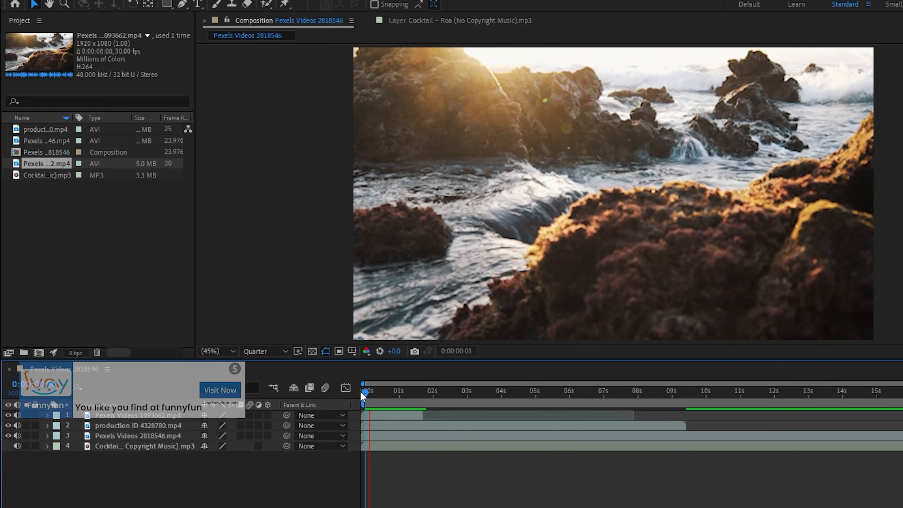
{"action": "key", "text": "space"}
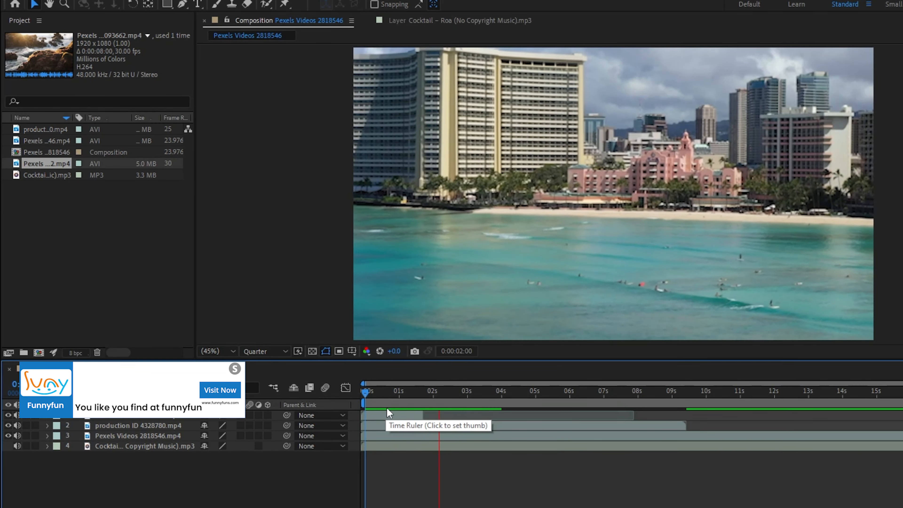
{"action": "left_click", "coordinate": [402, 391]}
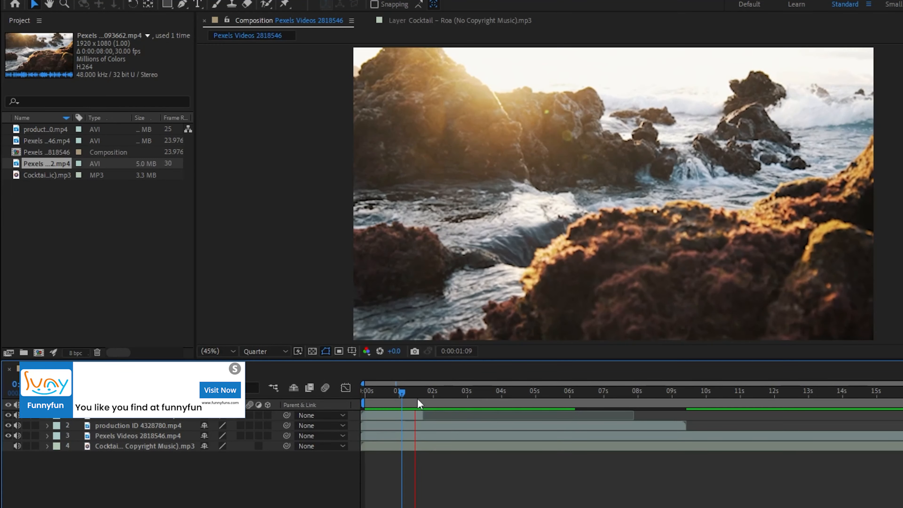
{"action": "left_click", "coordinate": [412, 394]}
{"action": "left_click_drag", "start_coordinate": [413, 395], "coordinate": [386, 396]}
{"action": "key", "text": "space"}
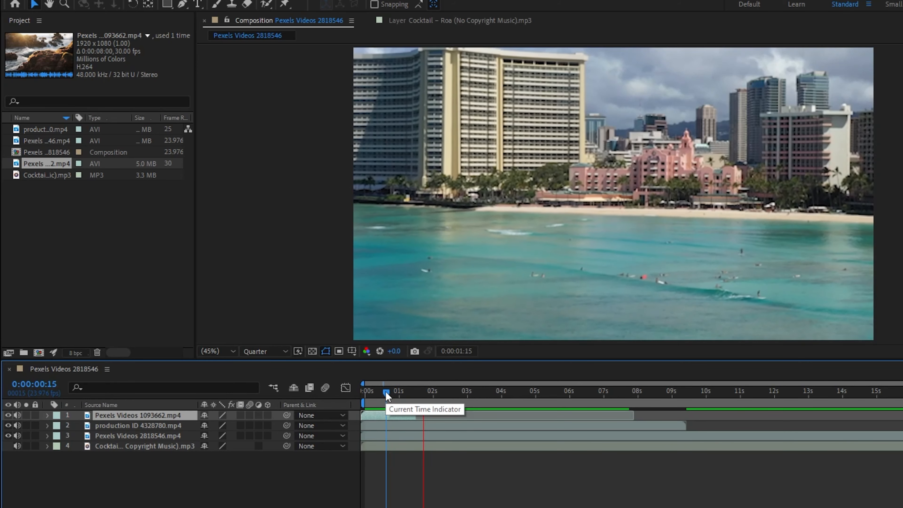
- Find the next beat, split the production ID 4328780 layer at 0:00:03:22 and delete the part after the cut
{"action": "key", "text": "space"}
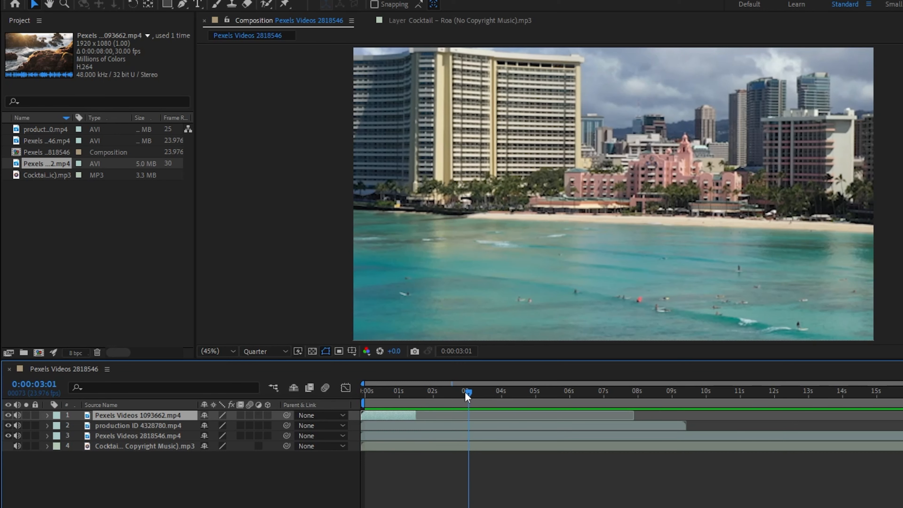
{"action": "left_click_drag", "start_coordinate": [474, 394], "coordinate": [478, 395]}
{"action": "key", "text": "space"}
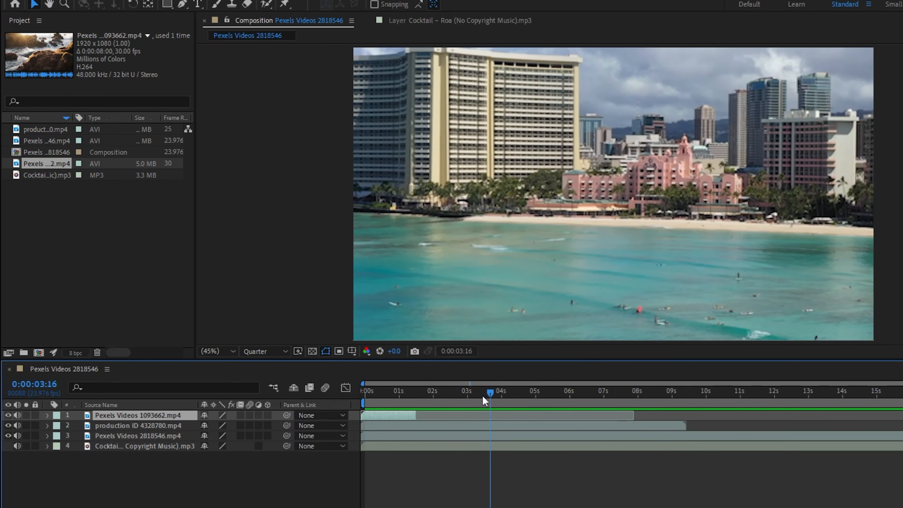
{"action": "left_click", "coordinate": [444, 391]}
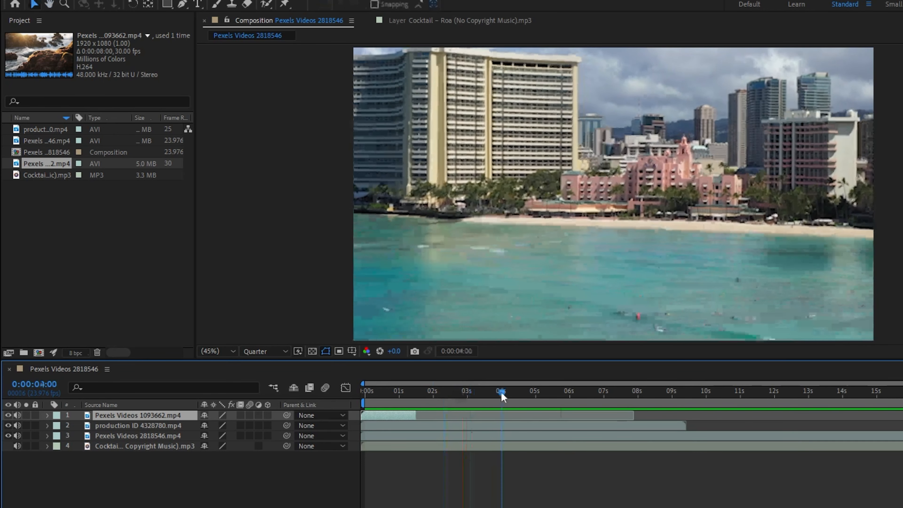
{"action": "left_click", "coordinate": [491, 393]}
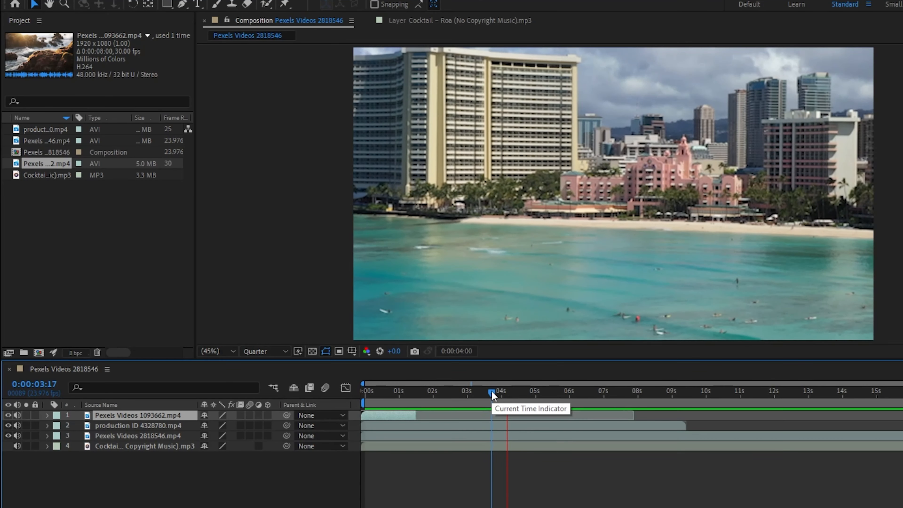
{"action": "left_click", "coordinate": [499, 392]}
{"action": "left_click", "coordinate": [505, 427]}
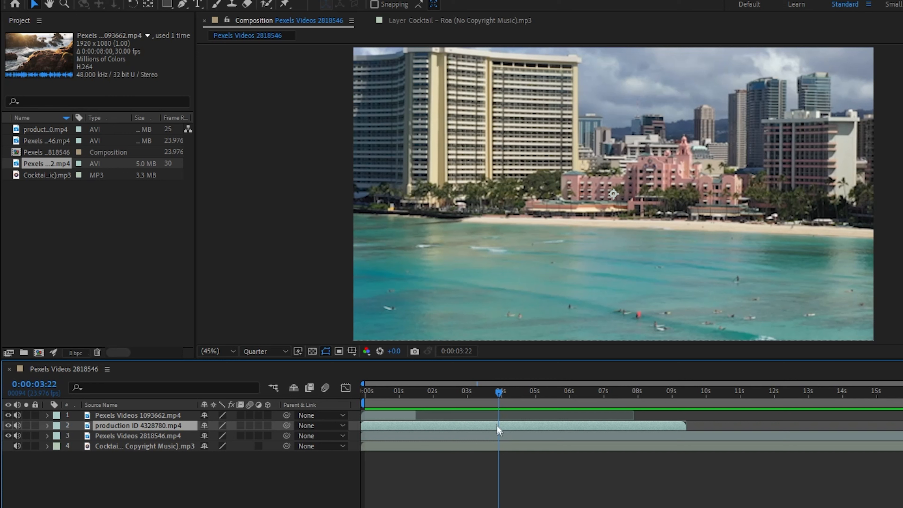
{"action": "key", "text": "ctrl+shift+d"}
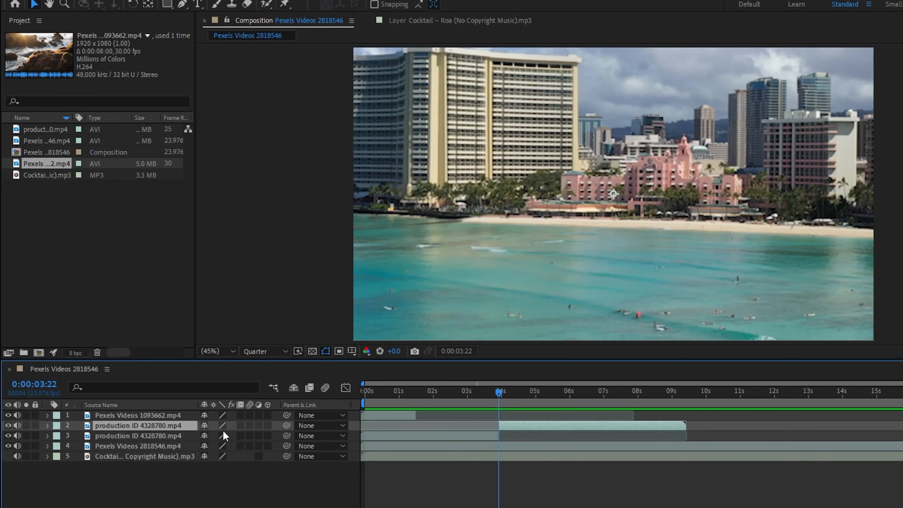
{"action": "key", "text": "Delete"}
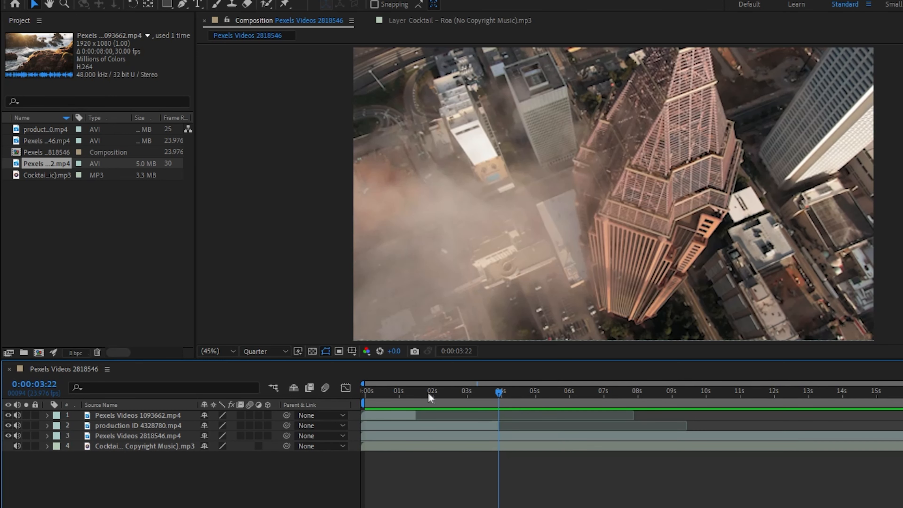
- Replay the cuts against the music from 0:00:00:14 and stop playback on the next beat at 0:00:06:20
{"action": "left_click_drag", "start_coordinate": [430, 395], "coordinate": [384, 393]}
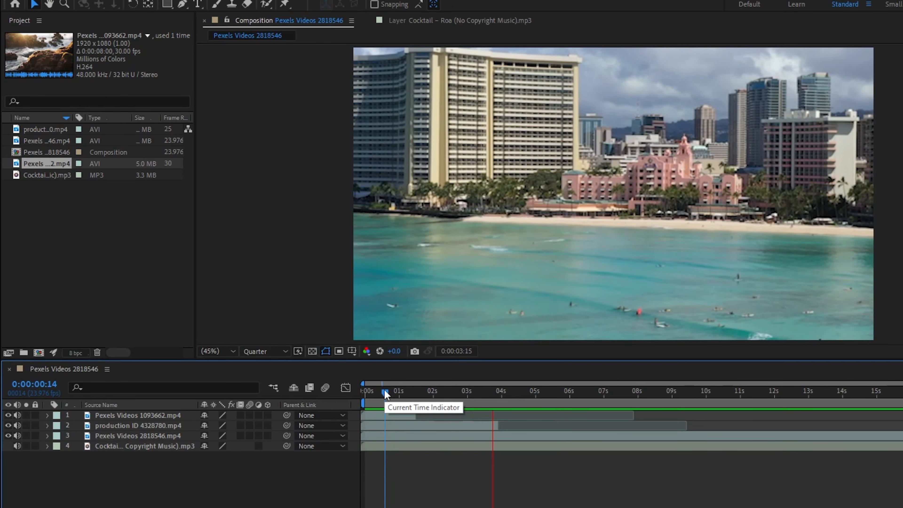
{"action": "key", "text": "space"}
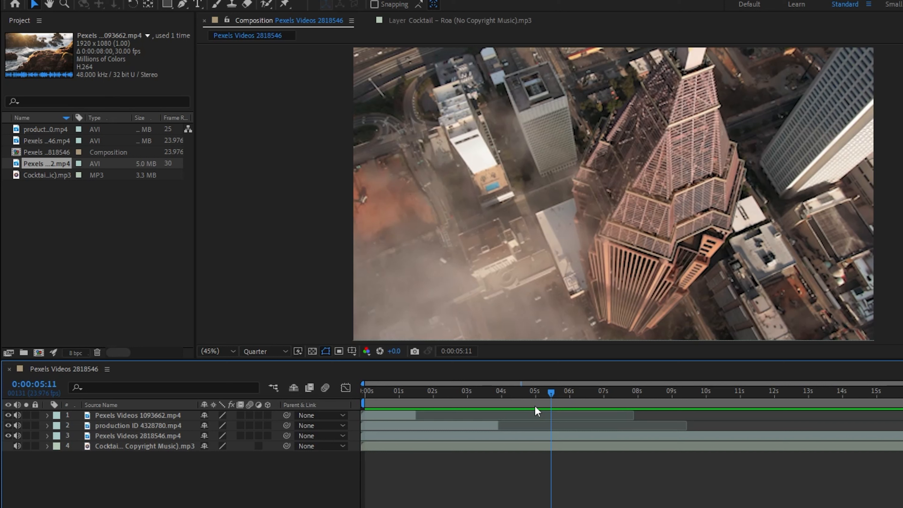
{"action": "left_click", "coordinate": [587, 438]}
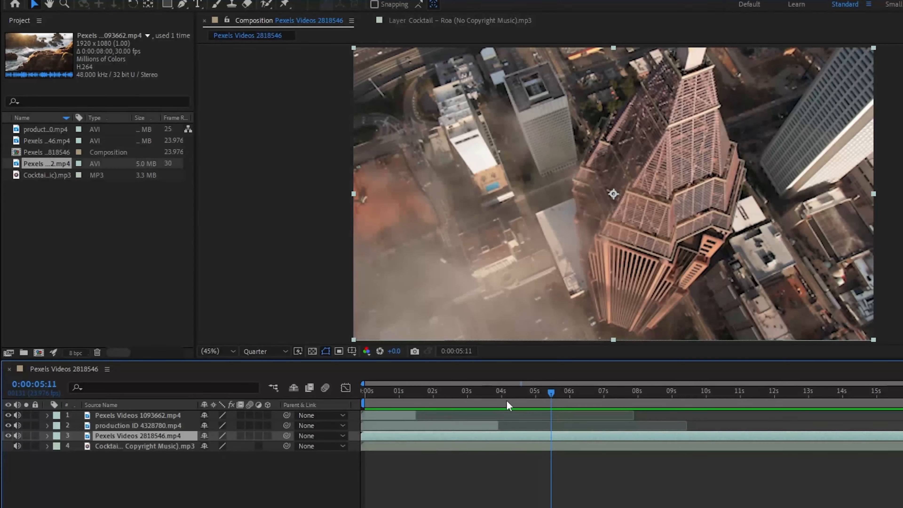
{"action": "key", "text": "space"}
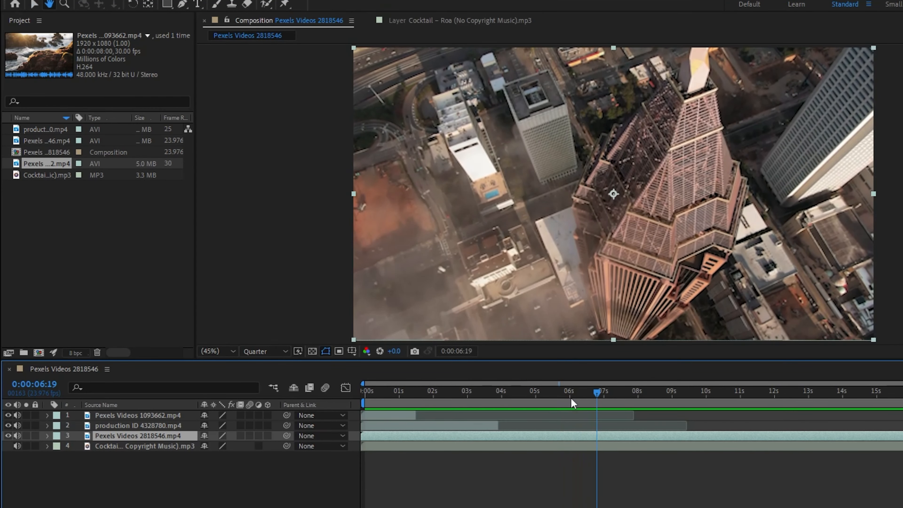
{"action": "left_click", "coordinate": [570, 397]}
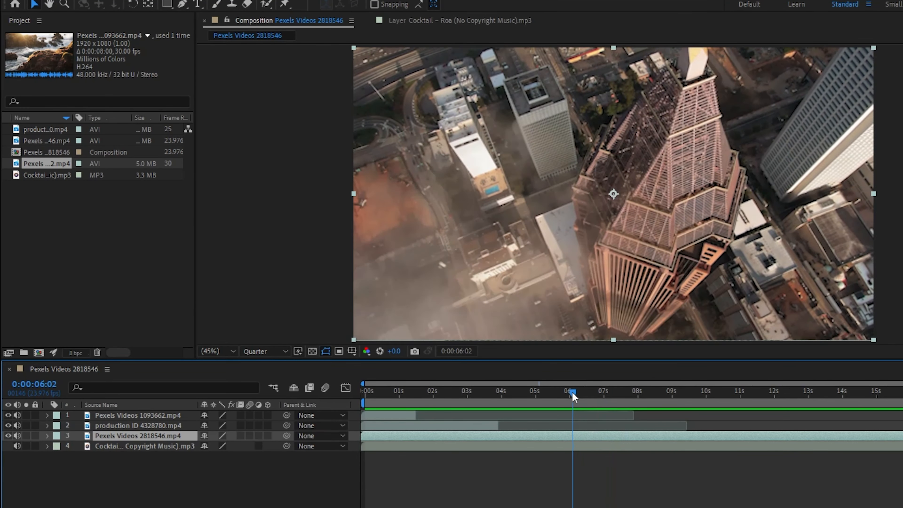
{"action": "key", "text": "space"}
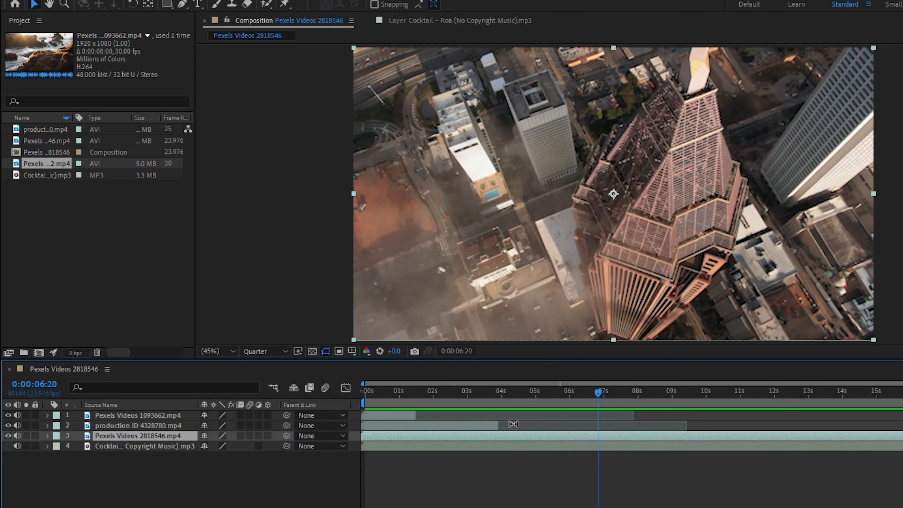
- Duplicate the production ID 4328780 layer and trim the copy to run from 0:00:06:20 to the end of its footage
{"action": "left_click", "coordinate": [609, 426]}
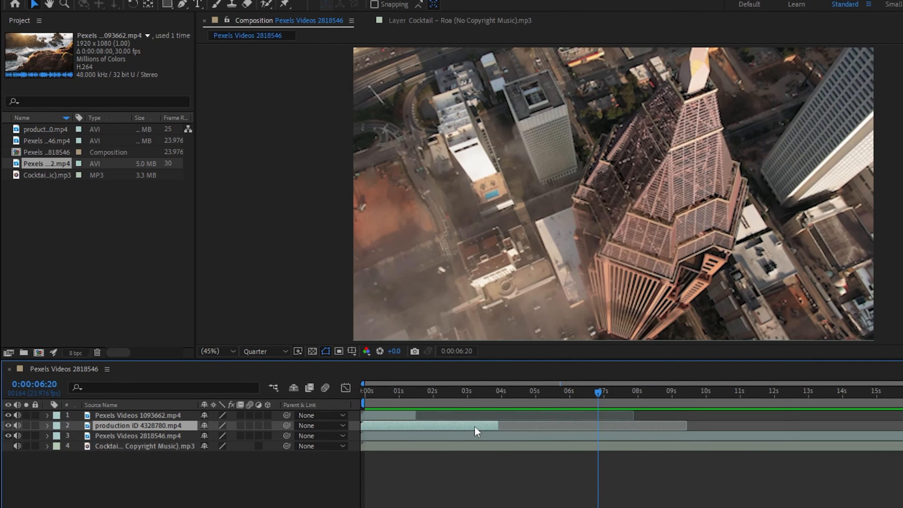
{"action": "key", "text": "ctrl+d"}
{"action": "left_click_drag", "start_coordinate": [497, 430], "coordinate": [676, 431]}
{"action": "left_click_drag", "start_coordinate": [361, 427], "coordinate": [600, 431]}
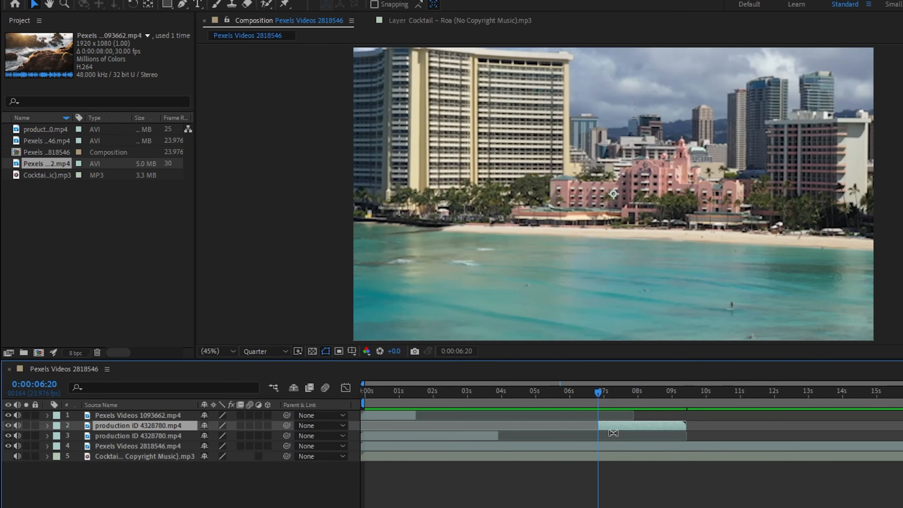
- Replay the new cut against the music and trim the duplicated layer's start to about 7 seconds
{"action": "left_click", "coordinate": [576, 391]}
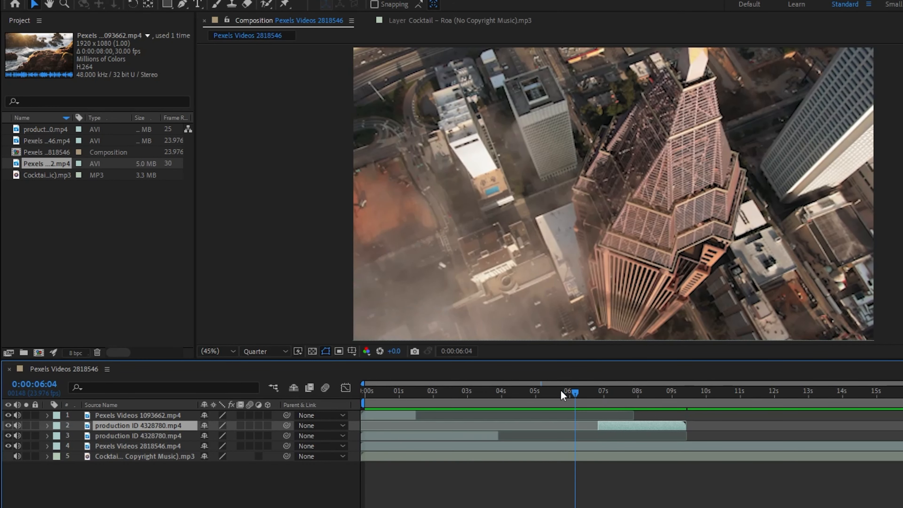
{"action": "key", "text": "space"}
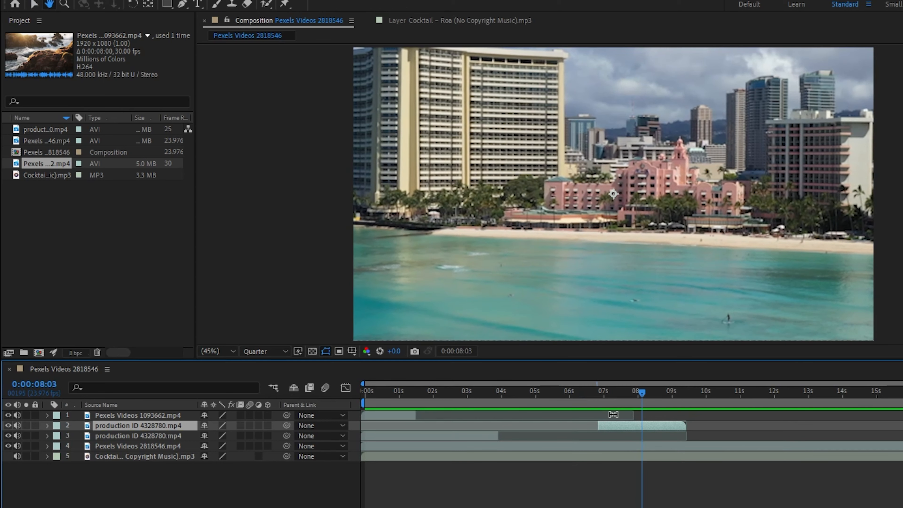
{"action": "left_click", "coordinate": [589, 391]}
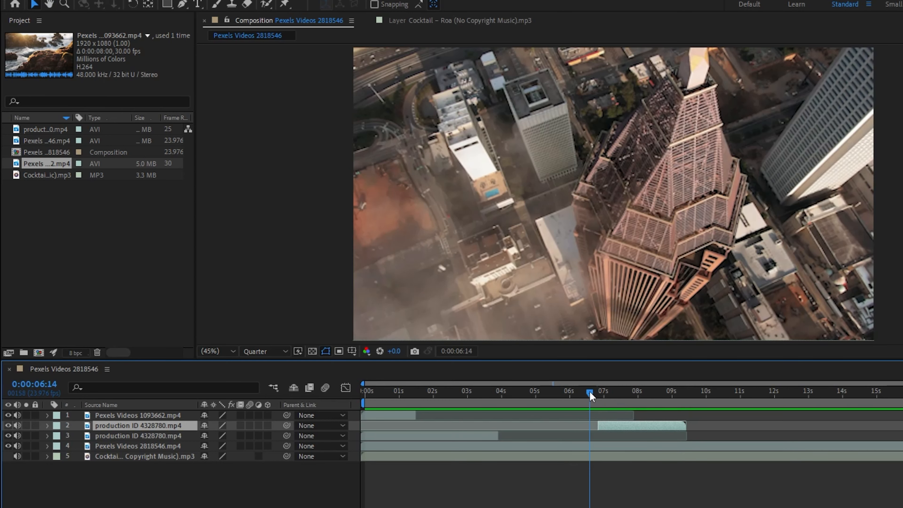
{"action": "key", "text": "space"}
{"action": "key", "text": "space"}
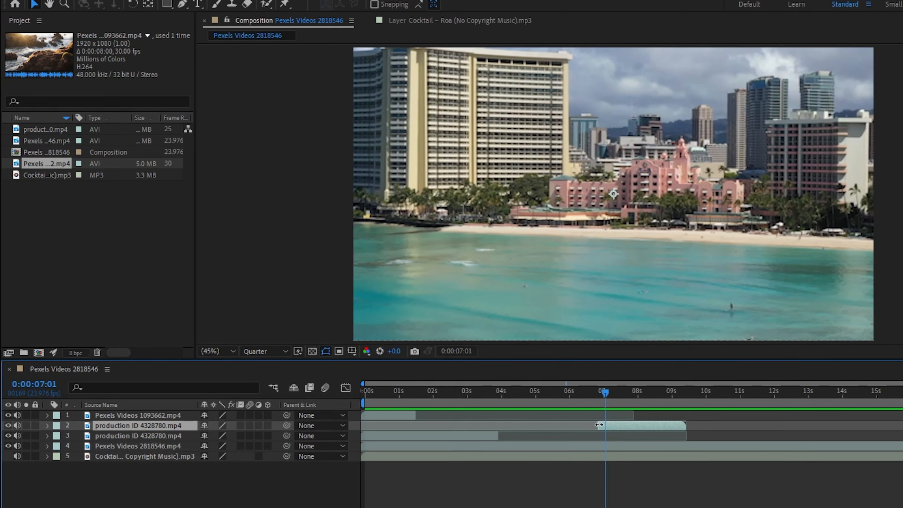
{"action": "left_click", "coordinate": [589, 396]}
{"action": "key", "text": "space"}
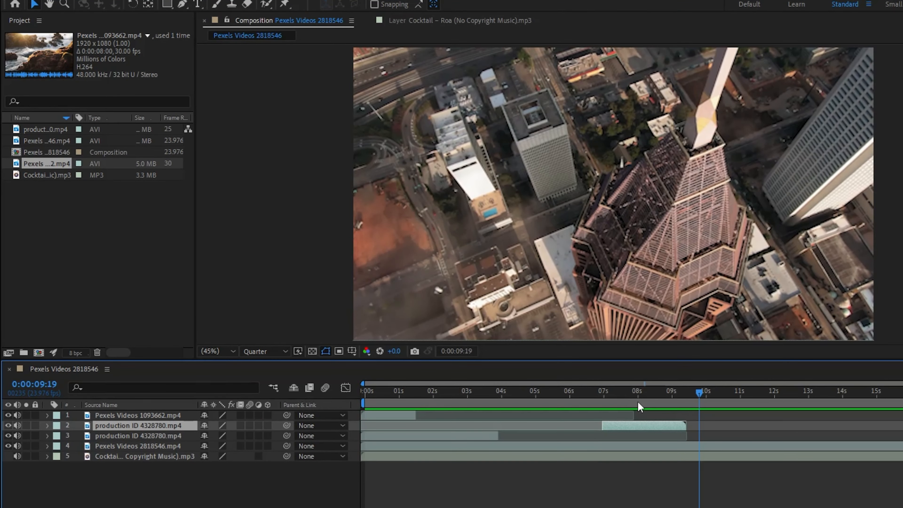
- Go to the end of the duplicated production ID 4328780 layer at 0:00:09:09 and listen to the music that follows
{"action": "left_click", "coordinate": [658, 396]}
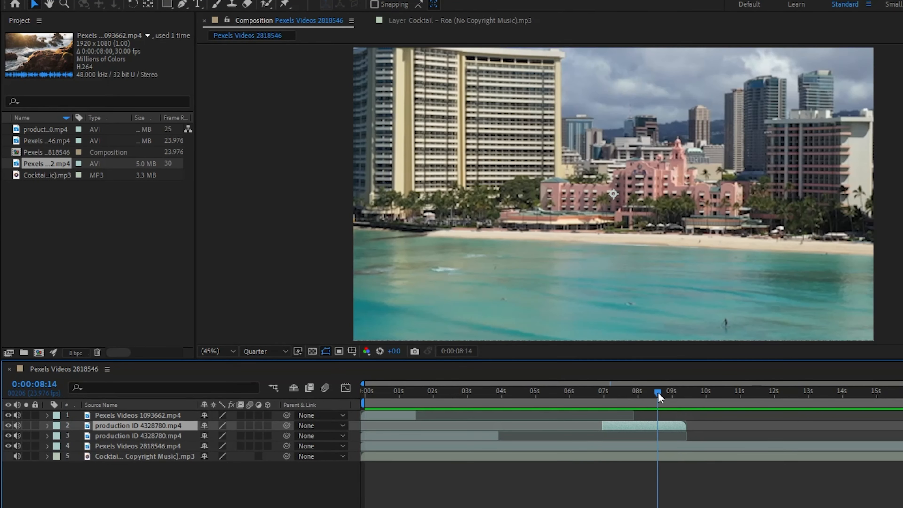
{"action": "key", "text": "o"}
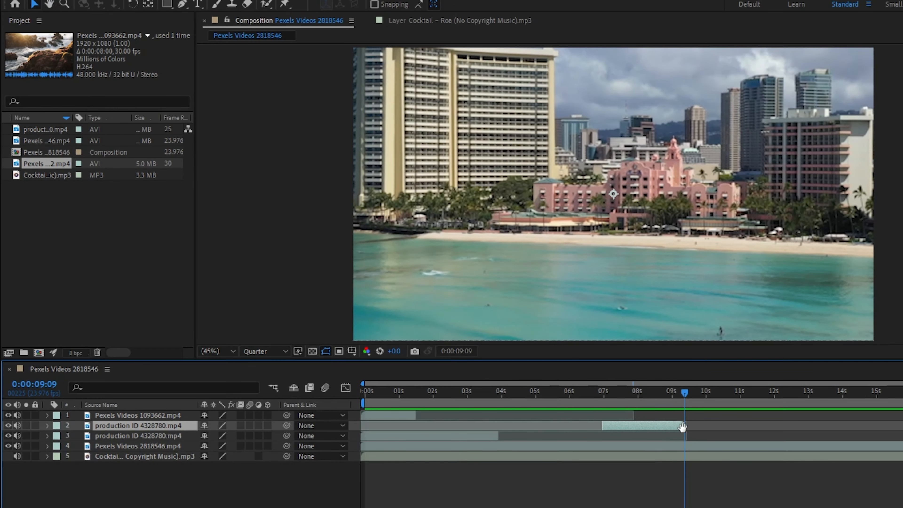
{"action": "key", "text": "space"}
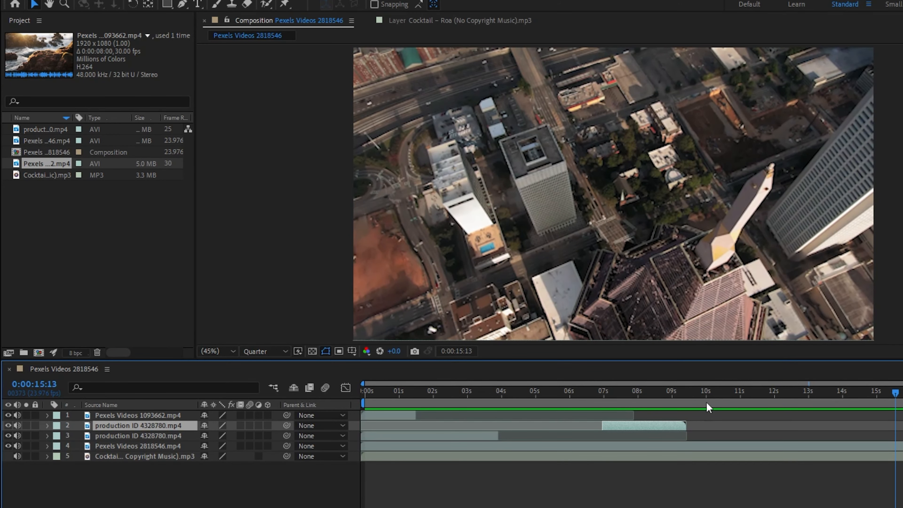
- Try previewing the composition from the start at Full resolution and return the preview resolution to Quarter
{"action": "left_click", "coordinate": [360, 398]}
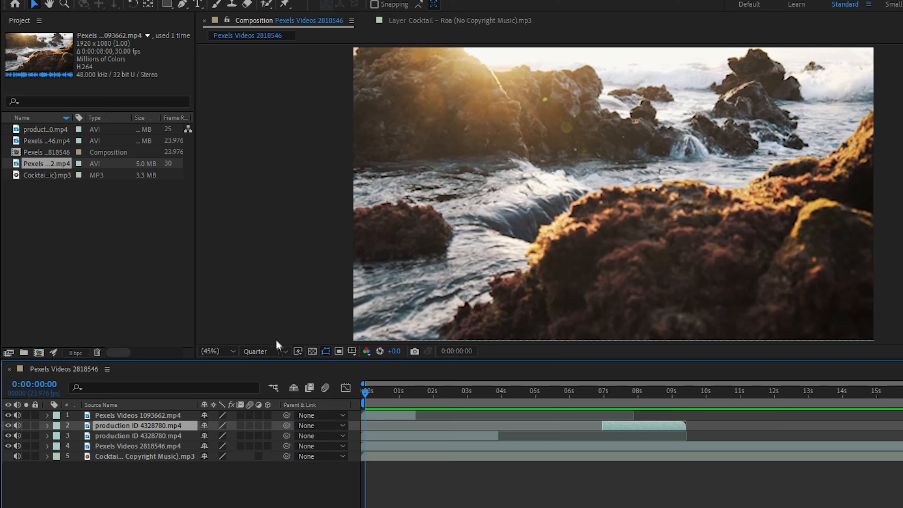
{"action": "left_click", "coordinate": [276, 347]}
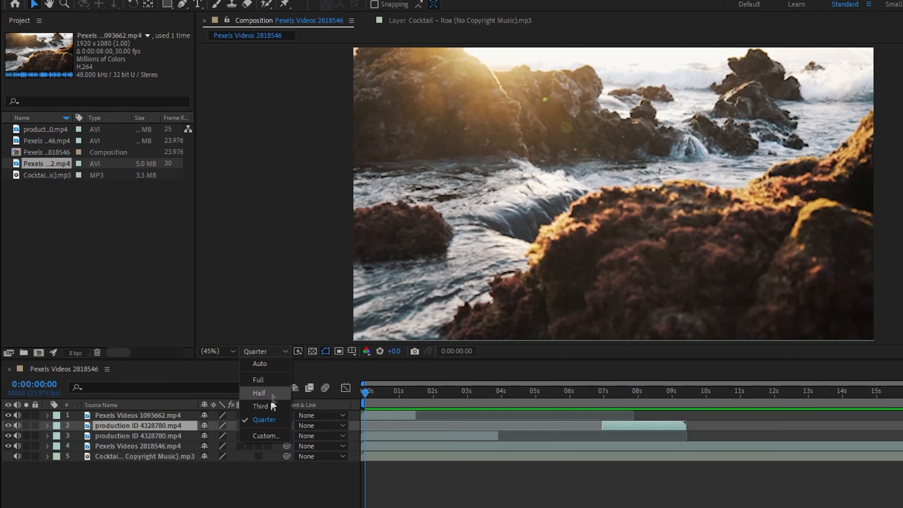
{"action": "left_click", "coordinate": [259, 381]}
{"action": "key", "text": "space"}
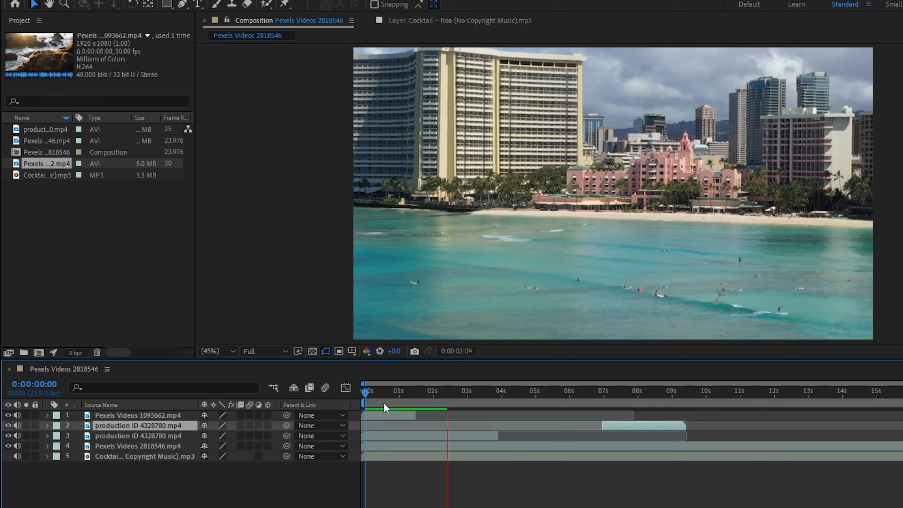
{"action": "key", "text": "space"}
{"action": "key", "text": "space"}
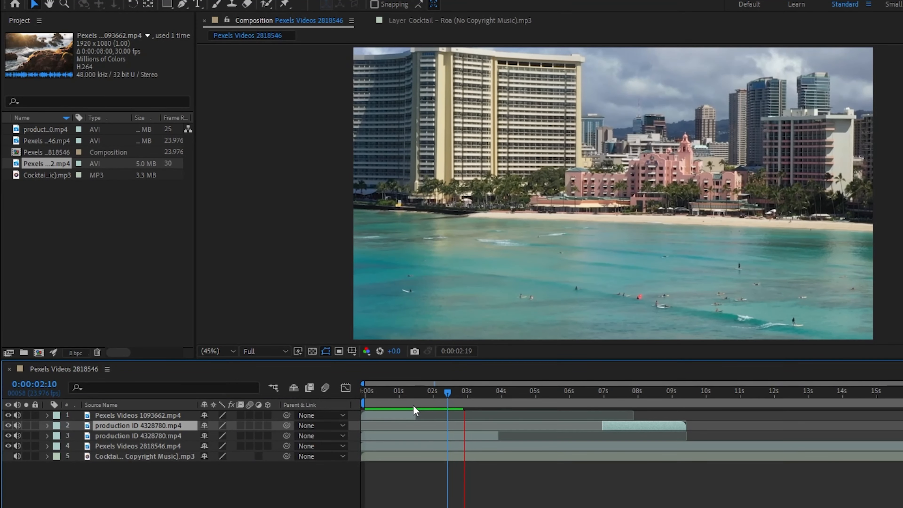
{"action": "left_click", "coordinate": [266, 351]}
{"action": "left_click", "coordinate": [275, 420]}
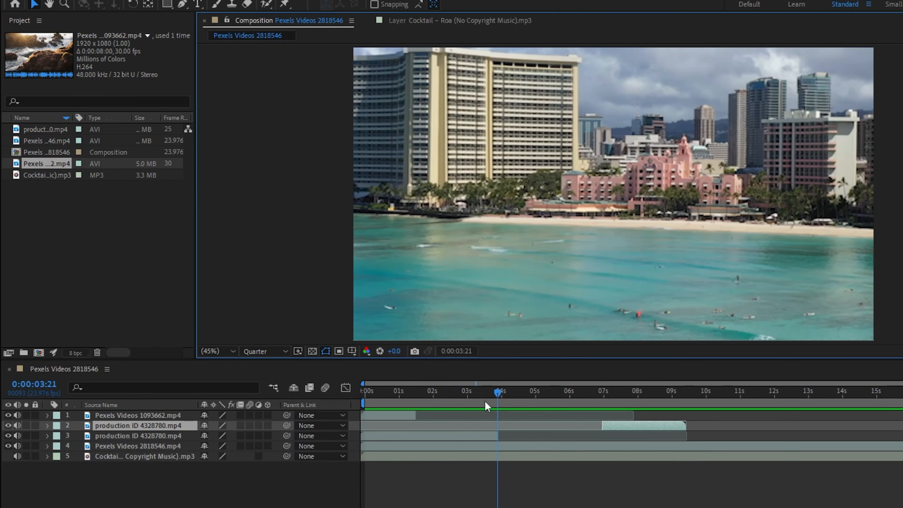
- Replay the composition from 0:00:03:01 and again from near the start to check the cuts against the music
{"action": "left_click", "coordinate": [469, 391]}
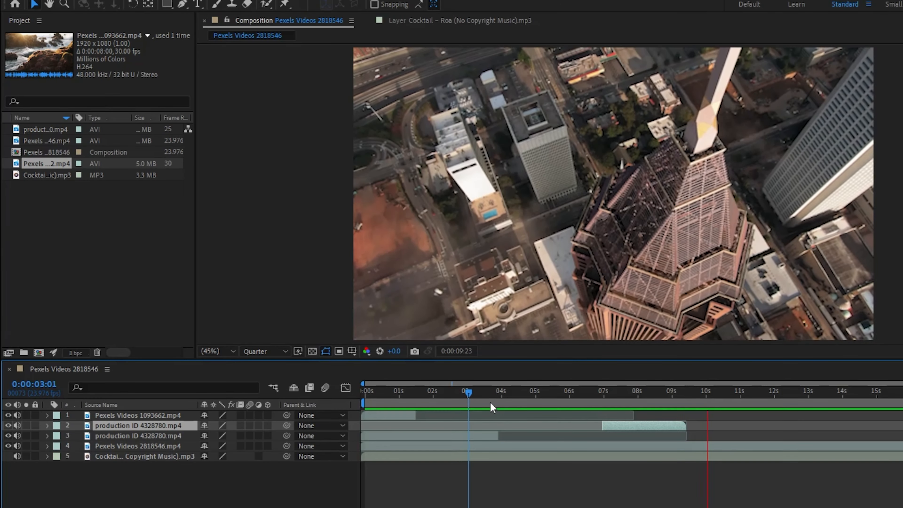
{"action": "key", "text": "space"}
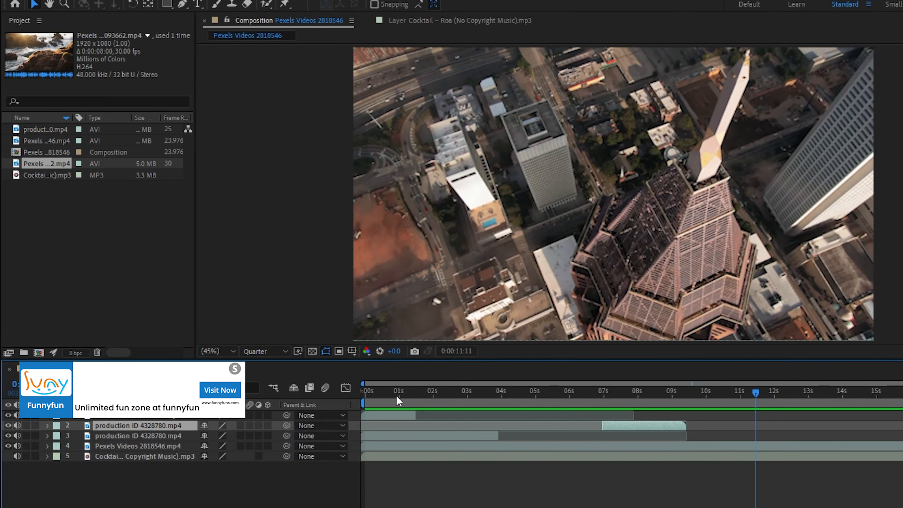
{"action": "left_click_drag", "start_coordinate": [396, 396], "coordinate": [370, 397]}
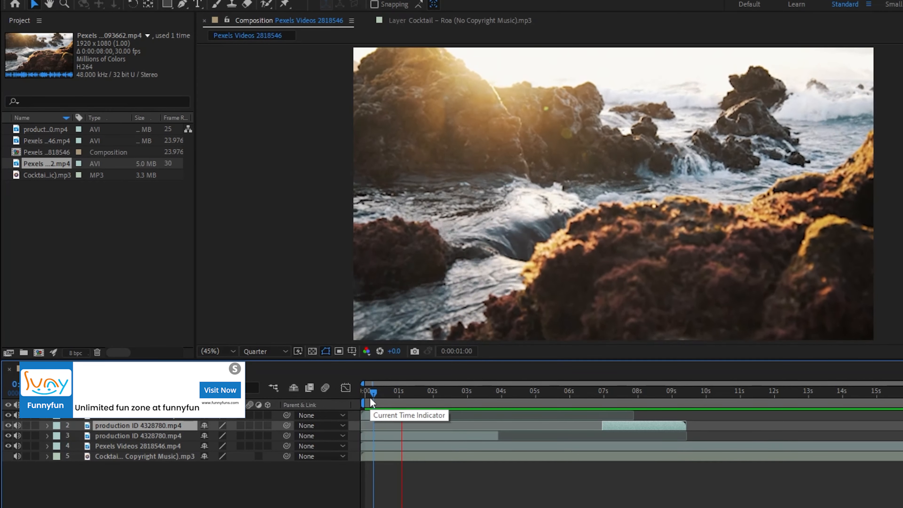
{"action": "key", "text": "space"}
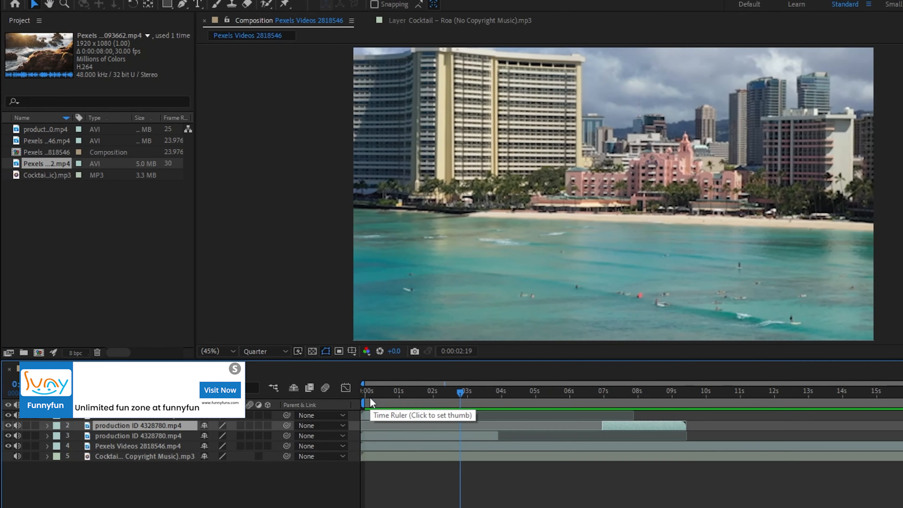